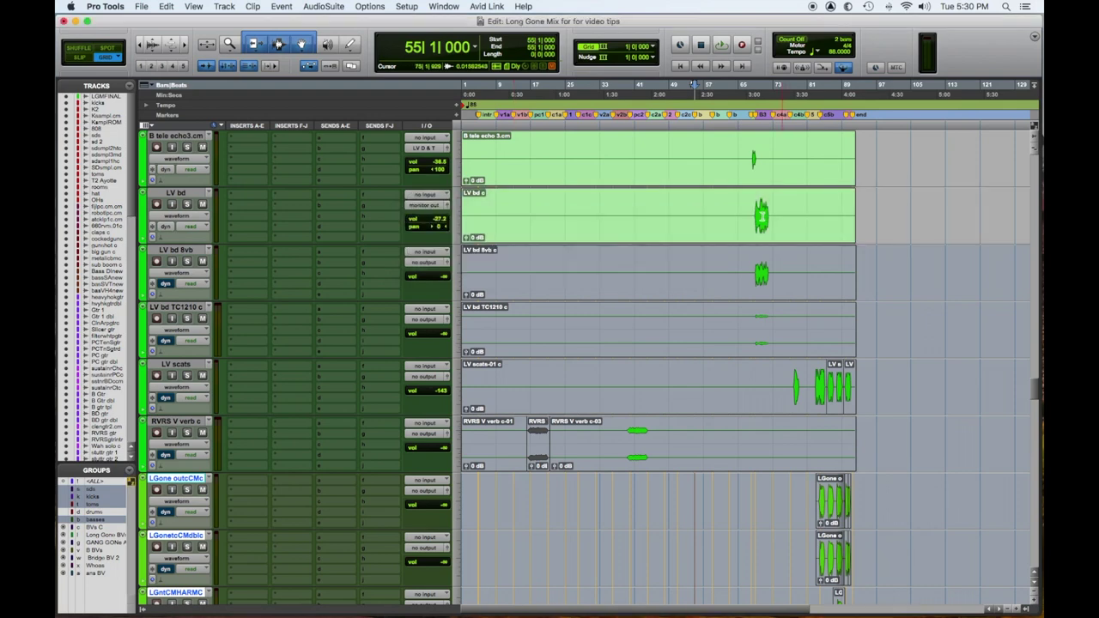
Route the LV bd track's output to the LV mono bus and set its volume to -25.1 while playing bars 69 to 73.
triple_click(761, 221)
drag(754, 217, 772, 216)
key(space)
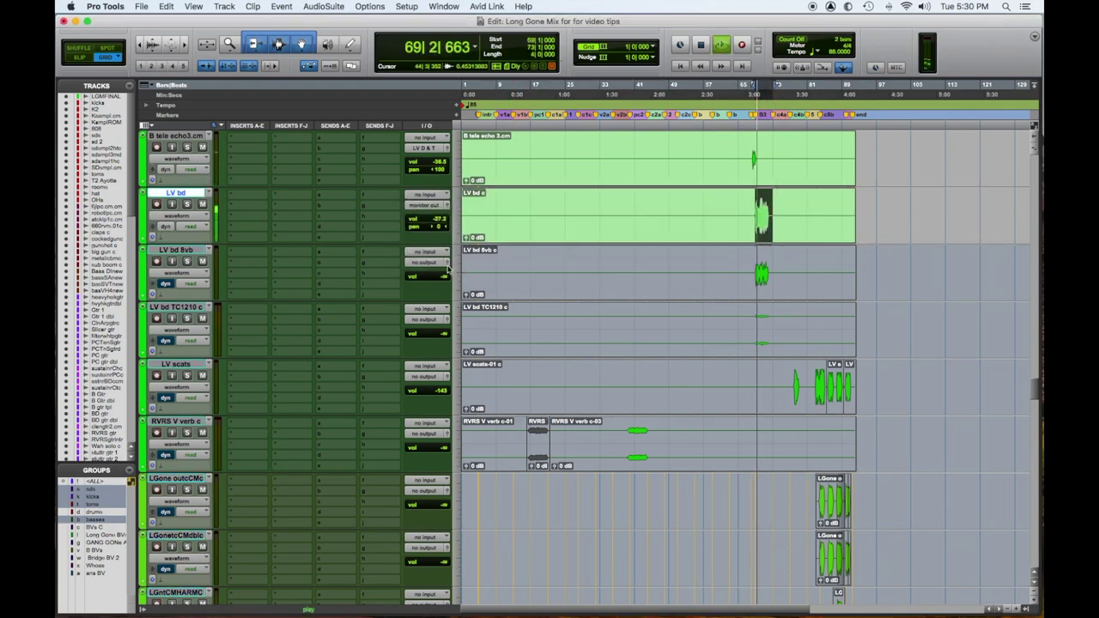
click(425, 205)
mouse_move(433, 216)
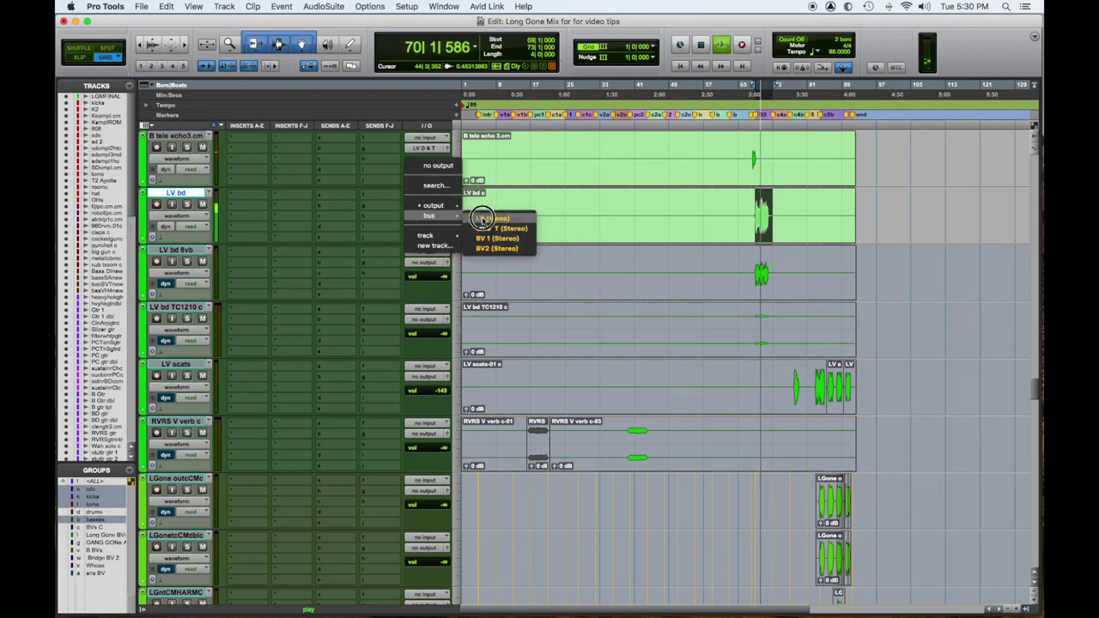
click(487, 218)
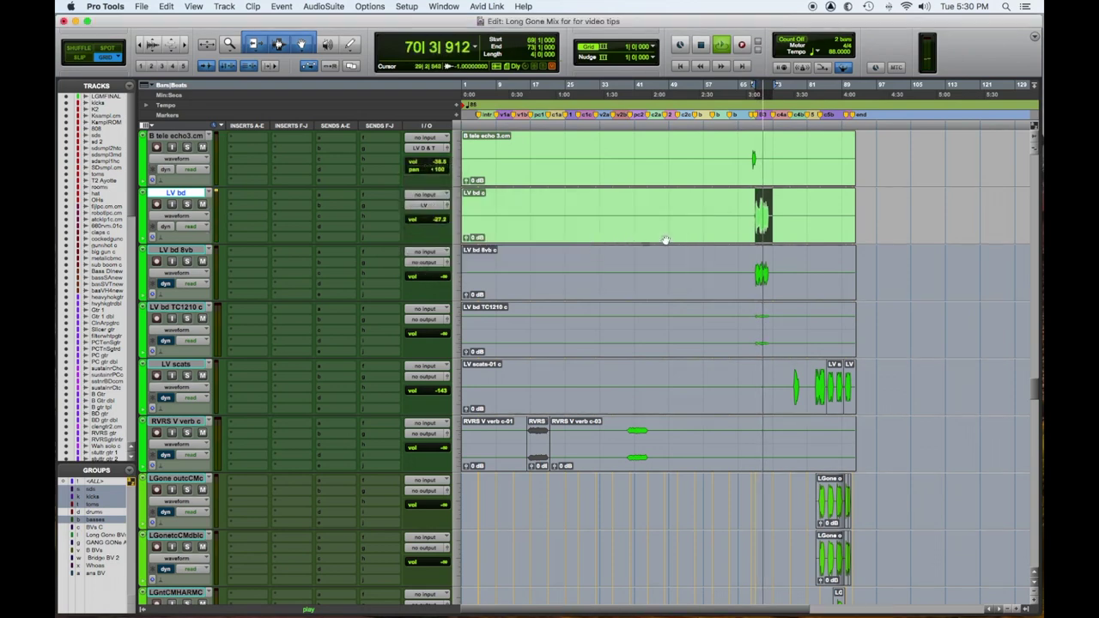
drag(432, 220, 429, 219)
Route LV bd 8vb to the LV mono bus and LV bd TC1210 c to the LV D T stereo bus.
click(424, 262)
mouse_move(421, 264)
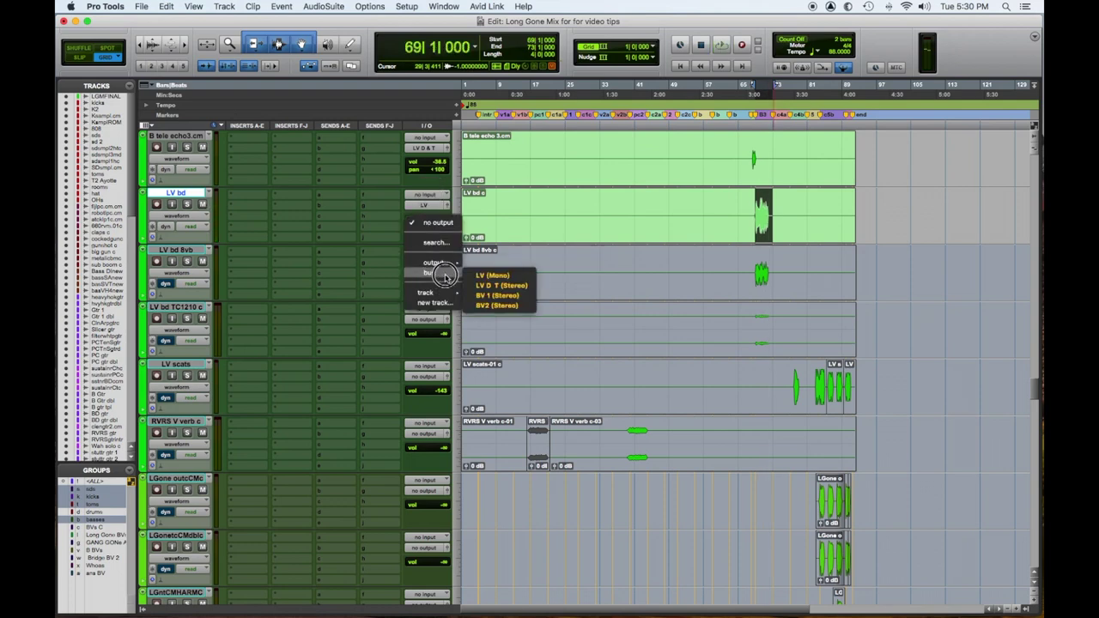
click(492, 276)
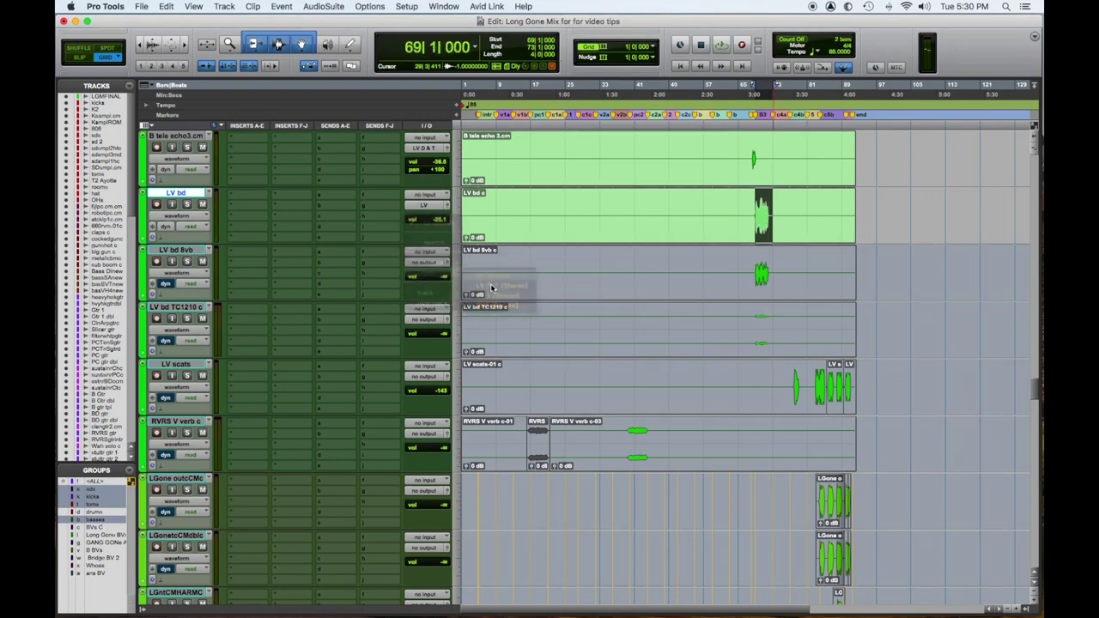
click(424, 321)
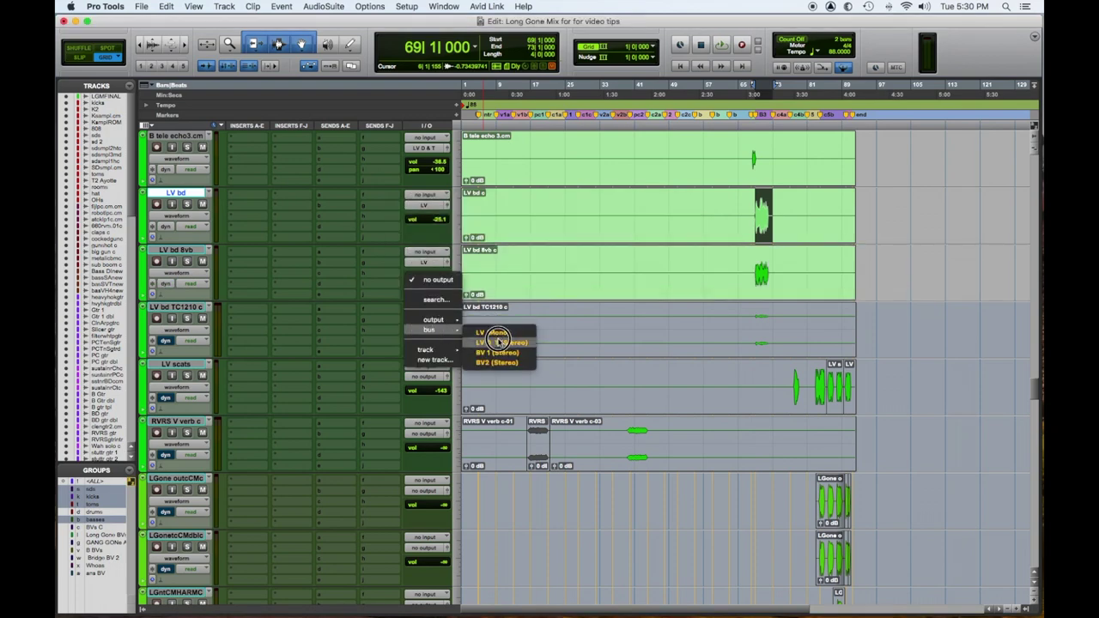
click(603, 329)
Balance the LV bd 8vb and LV bd TC1210 c volumes during playback, setting LV bd 8vb to -34.0.
drag(428, 278, 429, 271)
key(space)
drag(434, 335, 430, 286)
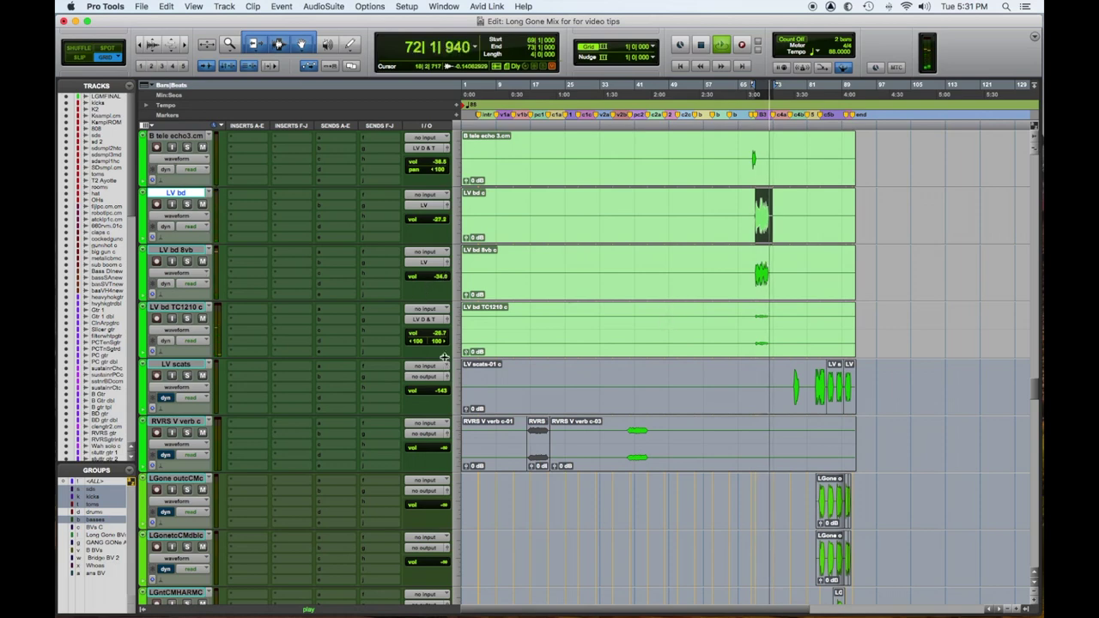
key(space)
Route the LV scats track's output to the LV mono bus and raise its volume while playing from bar 77.
click(425, 376)
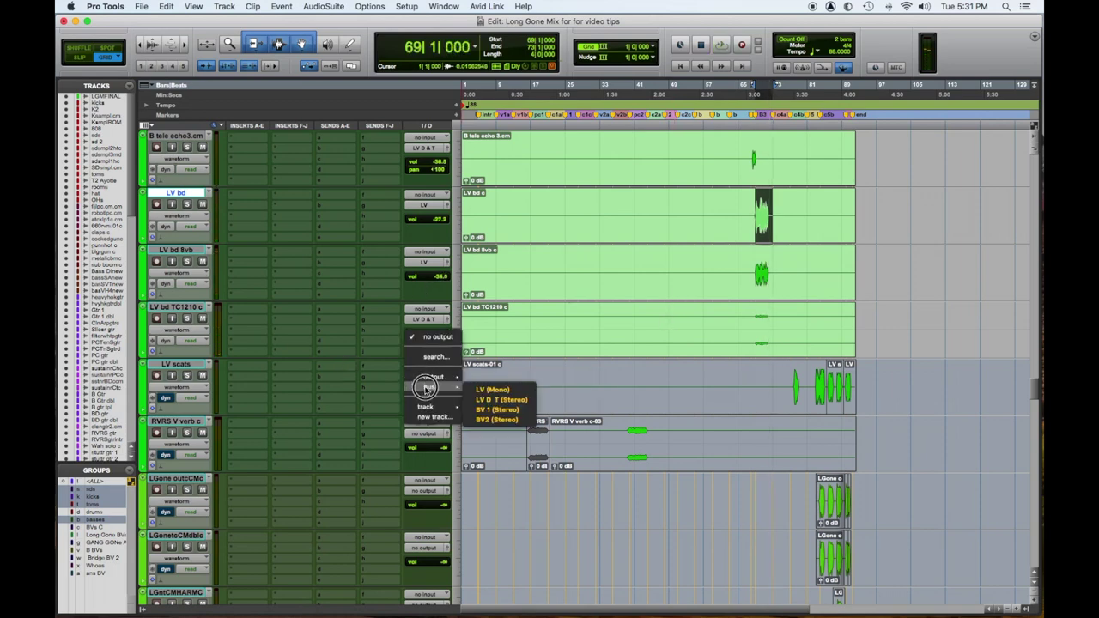
click(805, 391)
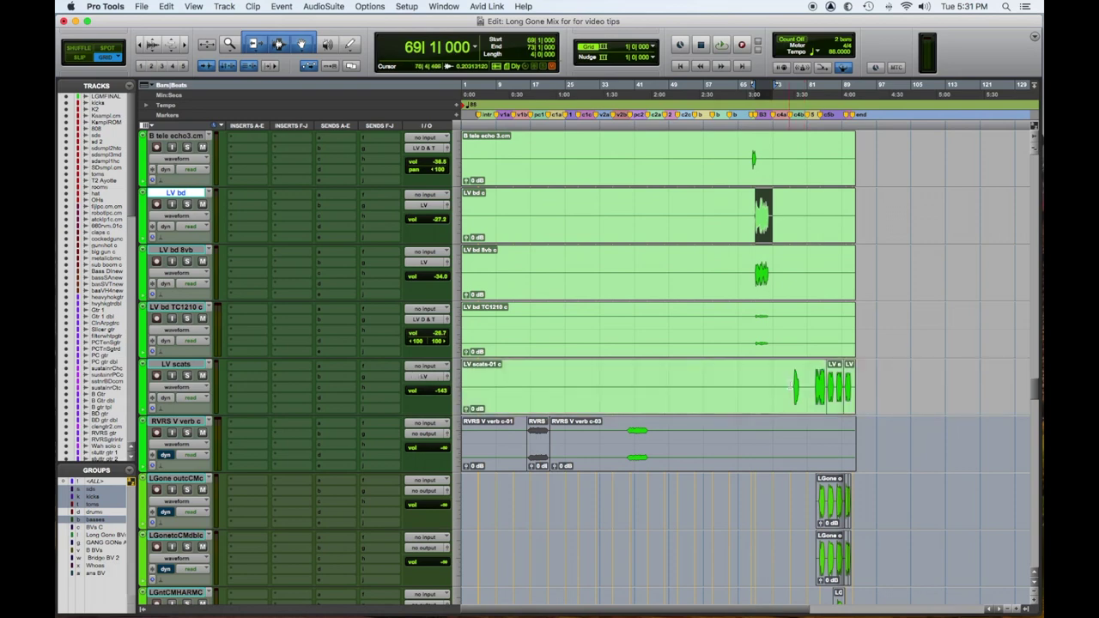
click(805, 391)
key(space)
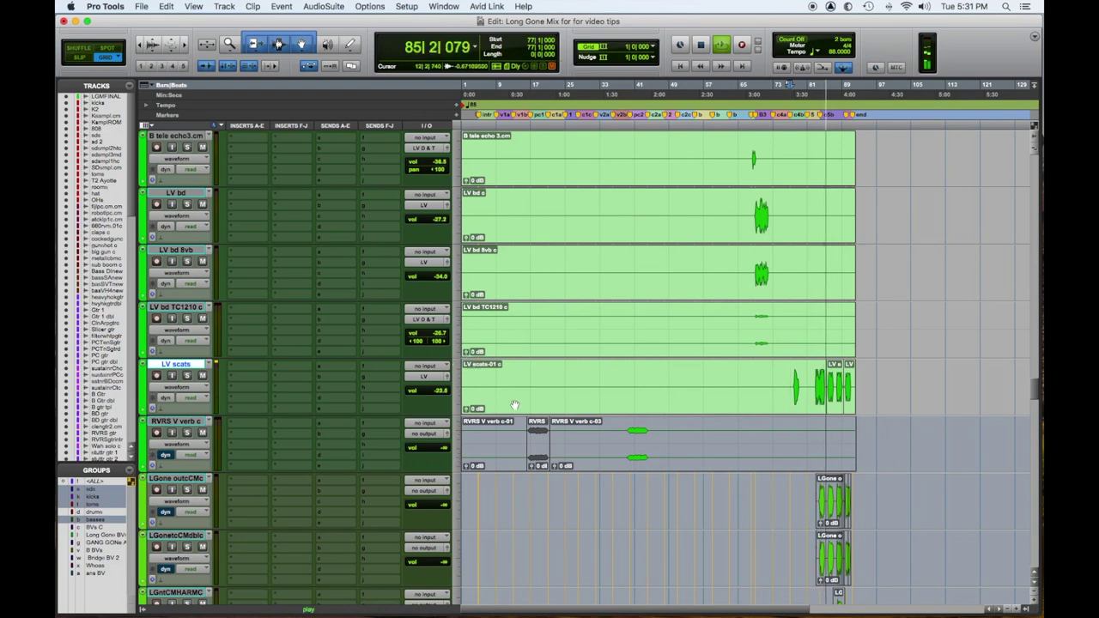
key(space)
Route the outputs of the highlighted background vocal tracks to the BV 1 stereo bus.
scroll(515, 405, down, 10)
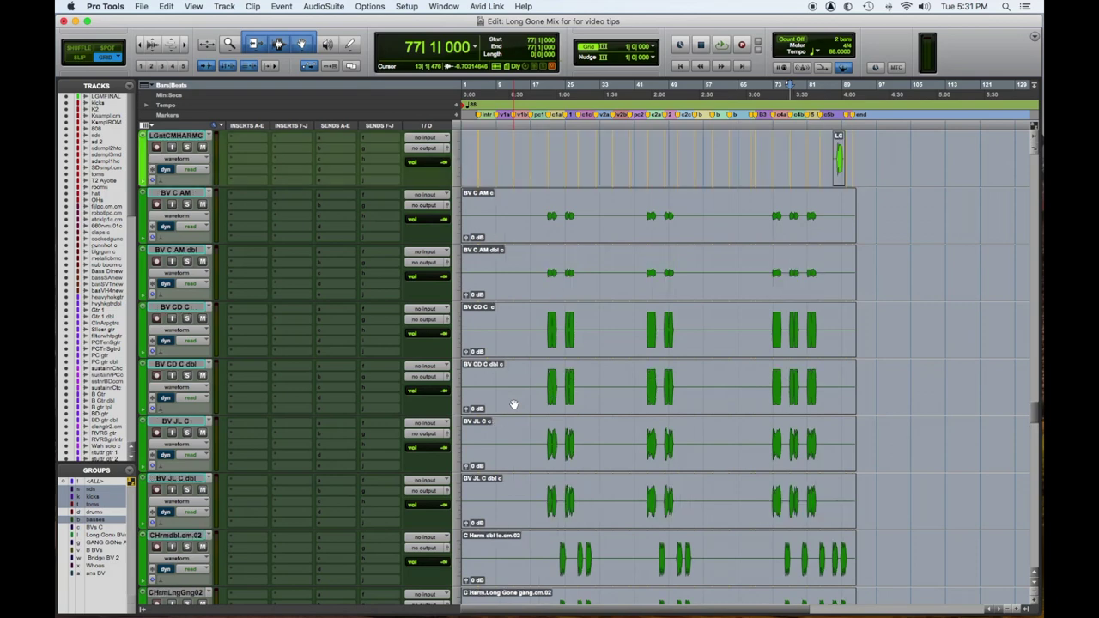
scroll(514, 404, down, 5)
click(430, 434)
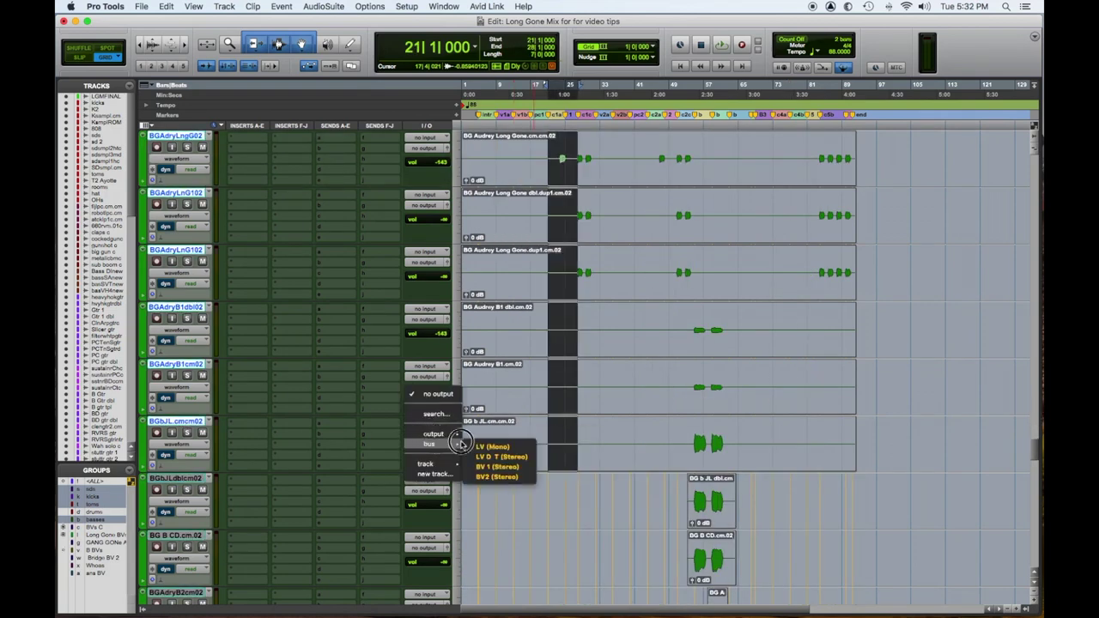
click(507, 463)
Play the chorus from bar 20 and look over the routing of the background vocal tracks.
scroll(258, 292, up, 5)
click(176, 307)
key(space)
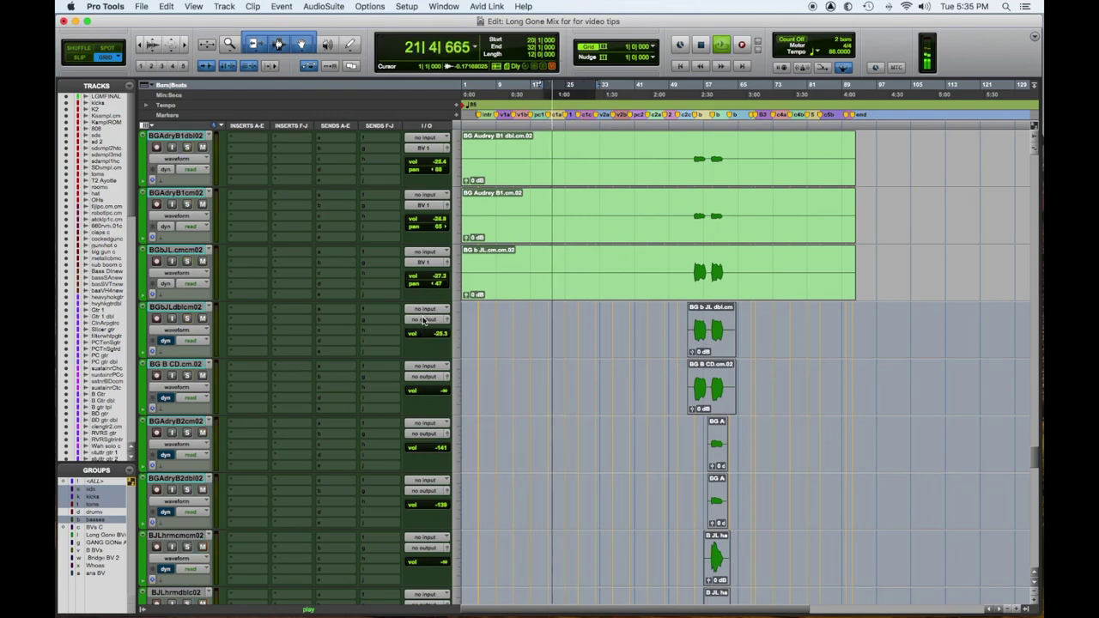
scroll(423, 320, down, 5)
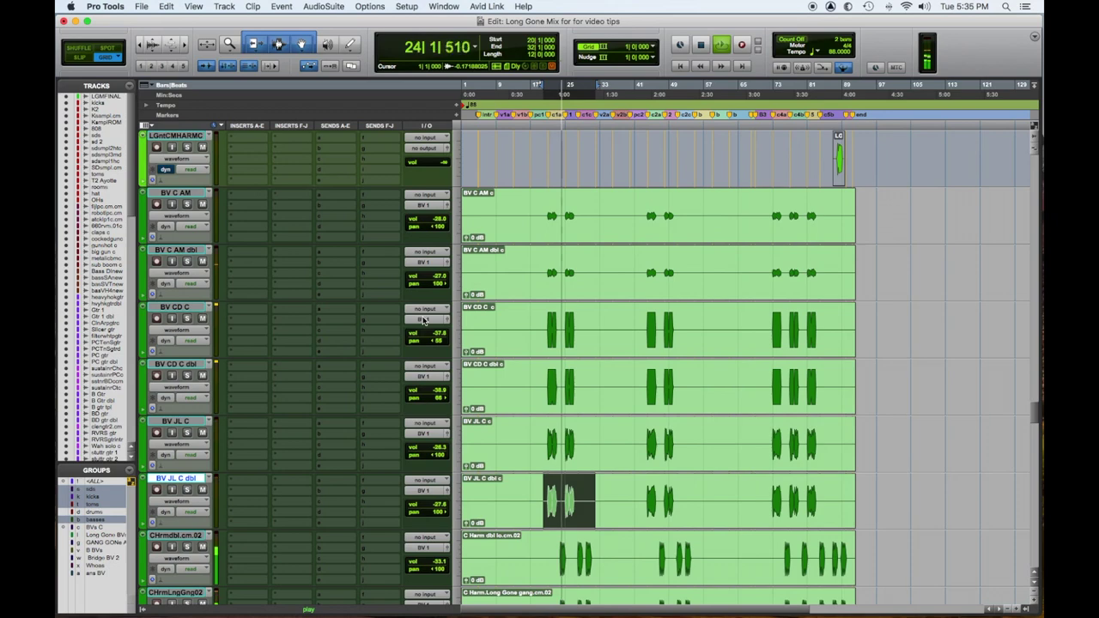
Move the edit selection up six tracks, from BV JL C dbl to the LGntCMHARMC track above BV C AM.
key(shift+r)
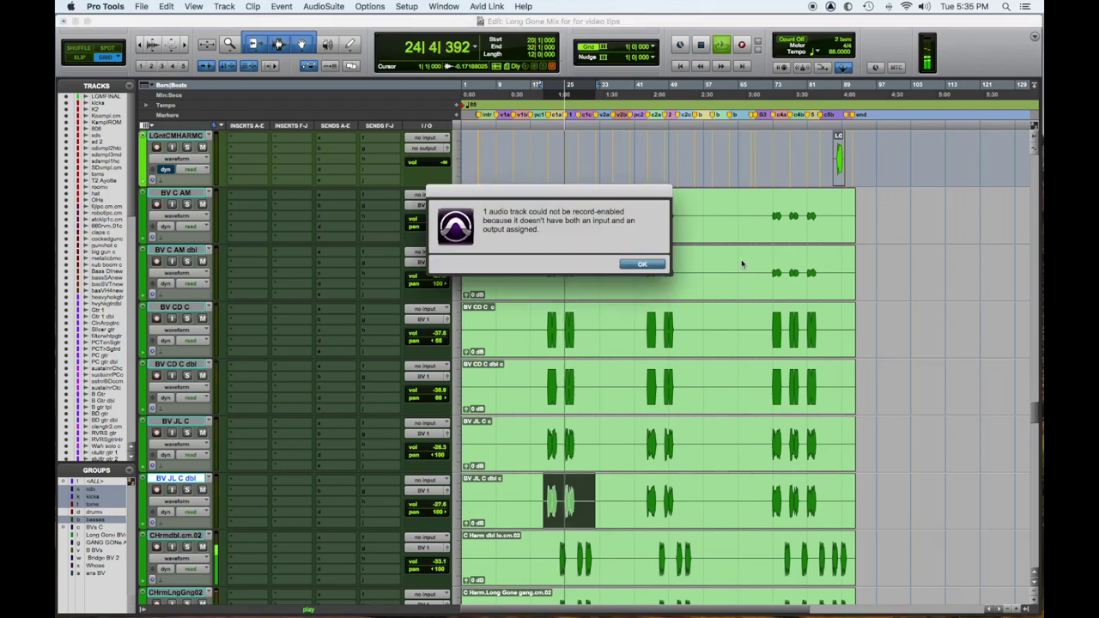
click(636, 265)
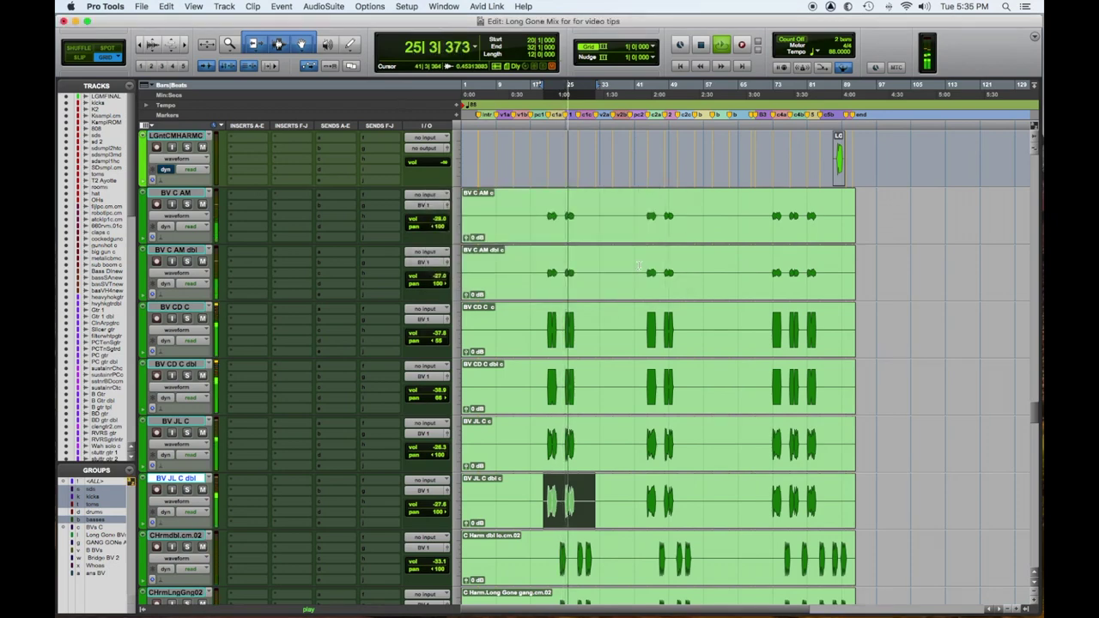
key(p)
key(p)
key(p)
key(p)
key(p)
key(p)
scroll(599, 313, up, 3)
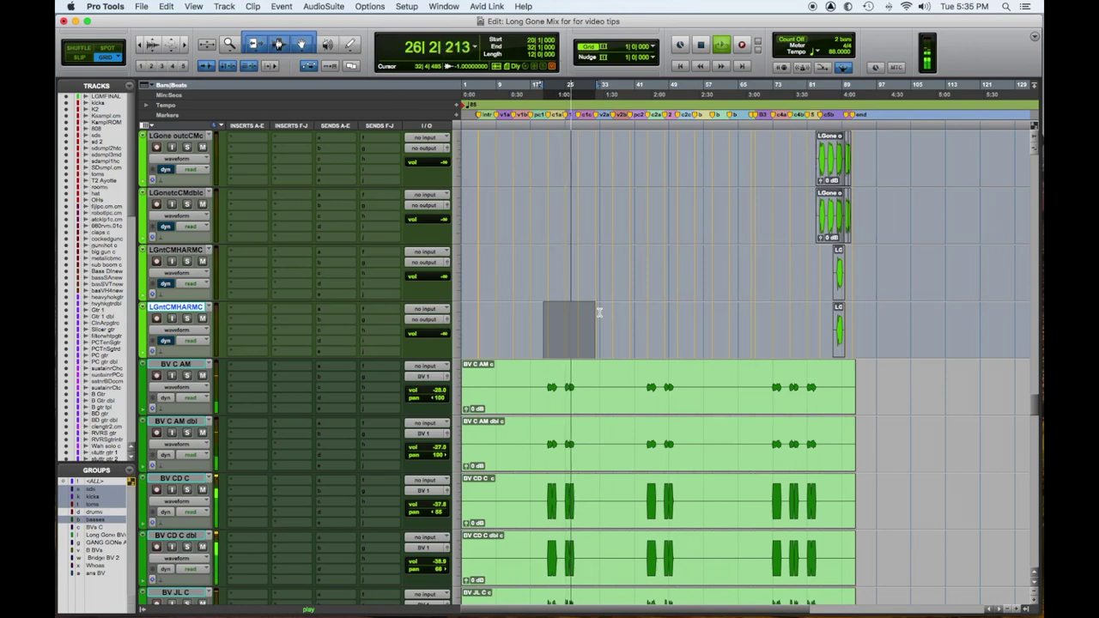
Insert the stereo oeksound soothe plug-in in the first insert slot of the BV1. track.
scroll(599, 313, down, 2)
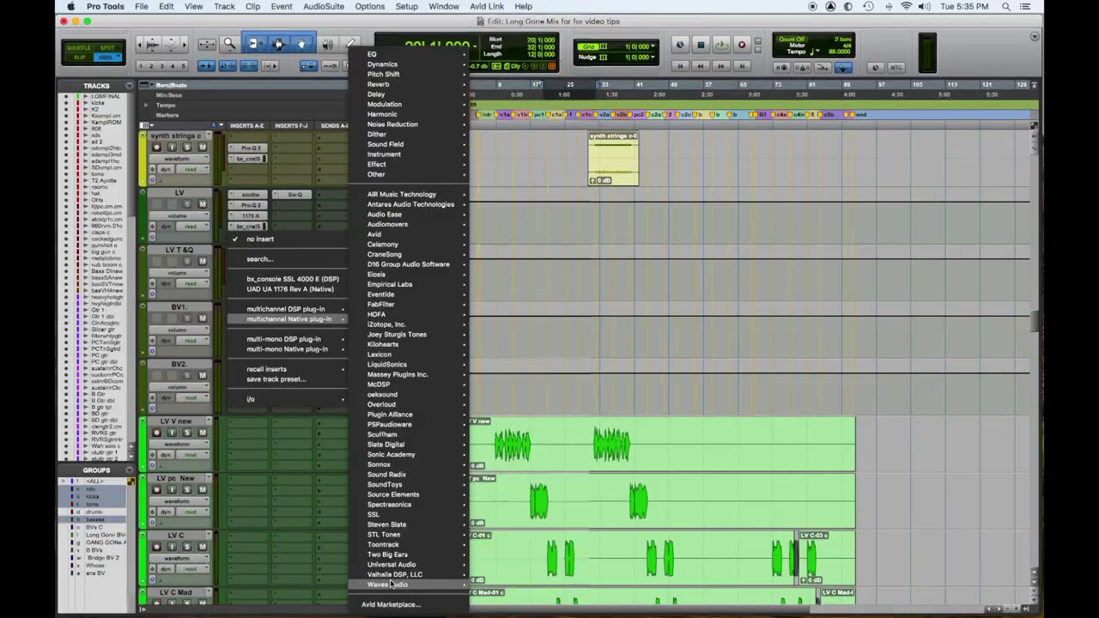
click(498, 394)
key(space)
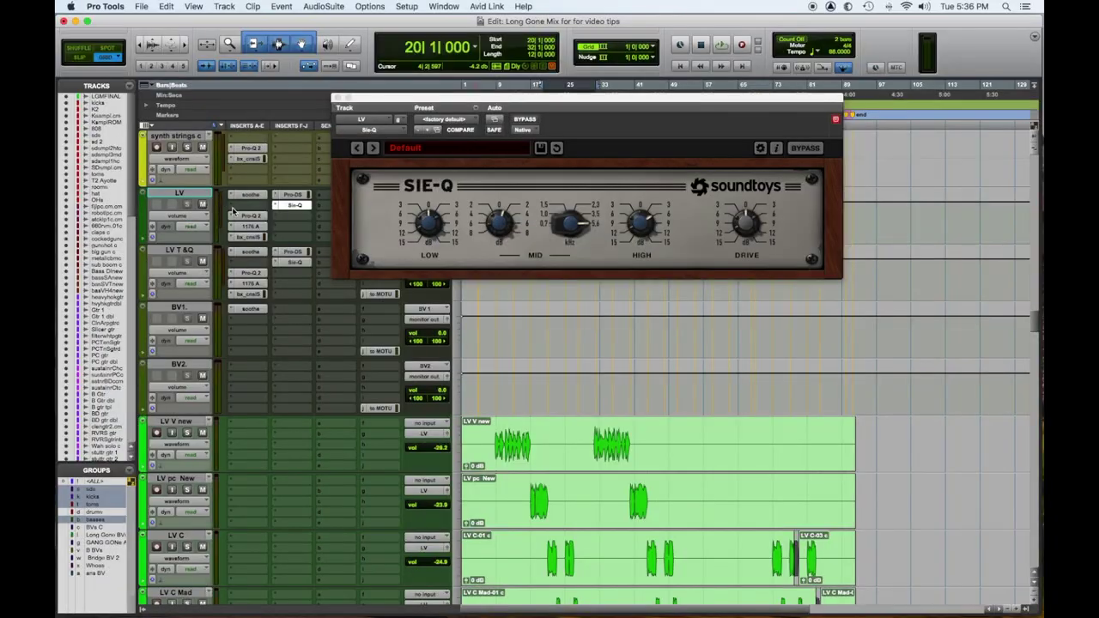
Insert Crane Song Phoenix II after soothe on the LV track and copy it to the LV T &Q and BV1. tracks.
click(233, 211)
mouse_move(251, 216)
mouse_move(384, 329)
click(495, 243)
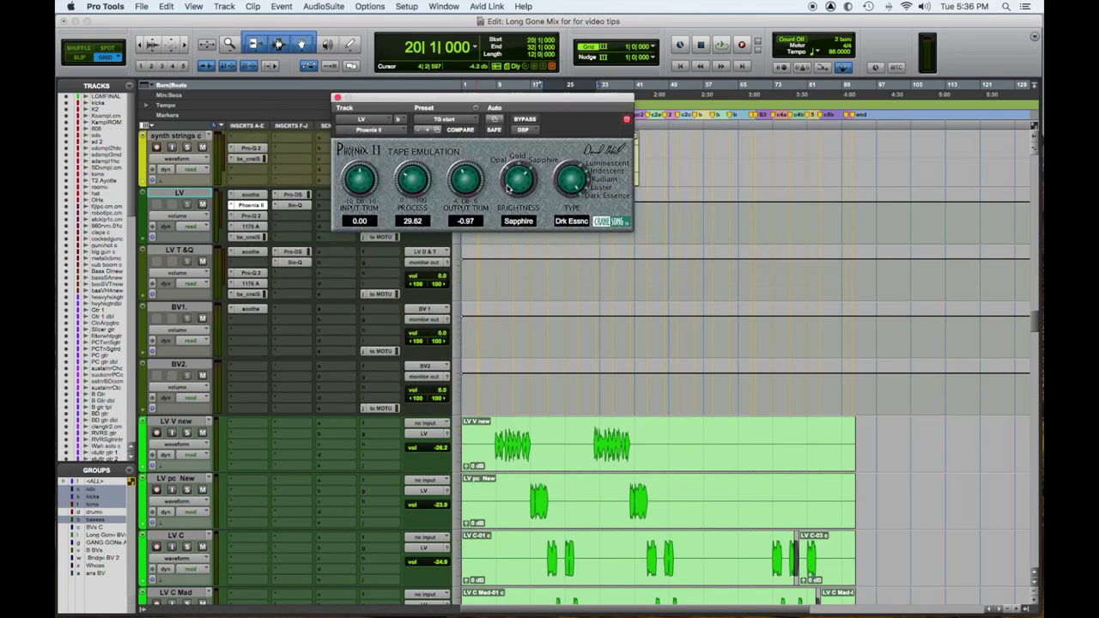
drag(517, 189, 508, 209)
drag(252, 205, 255, 262)
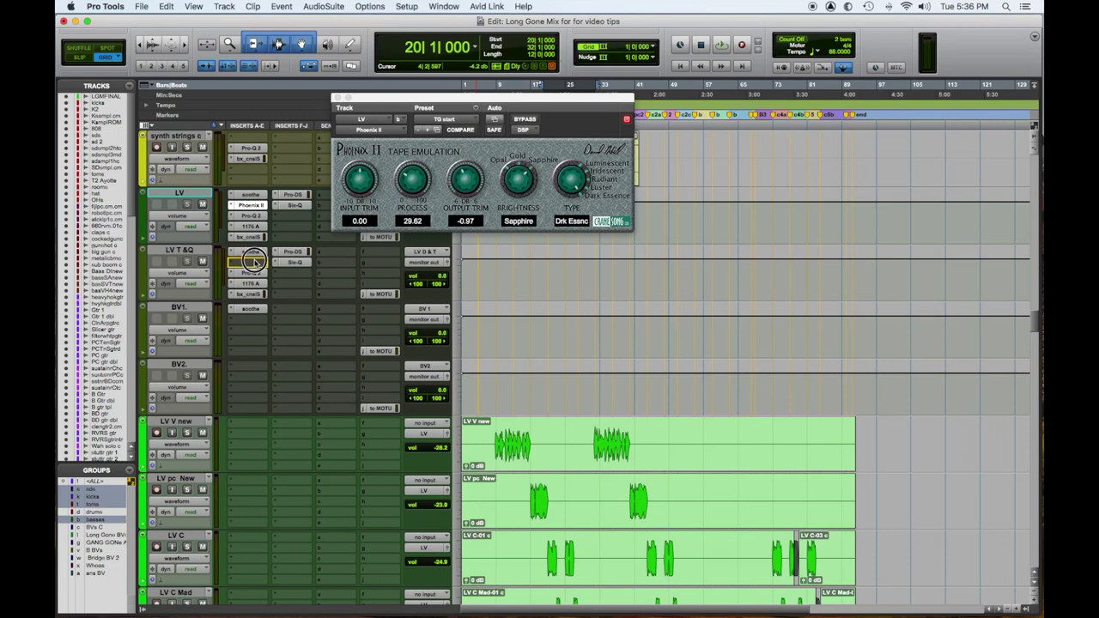
key(space)
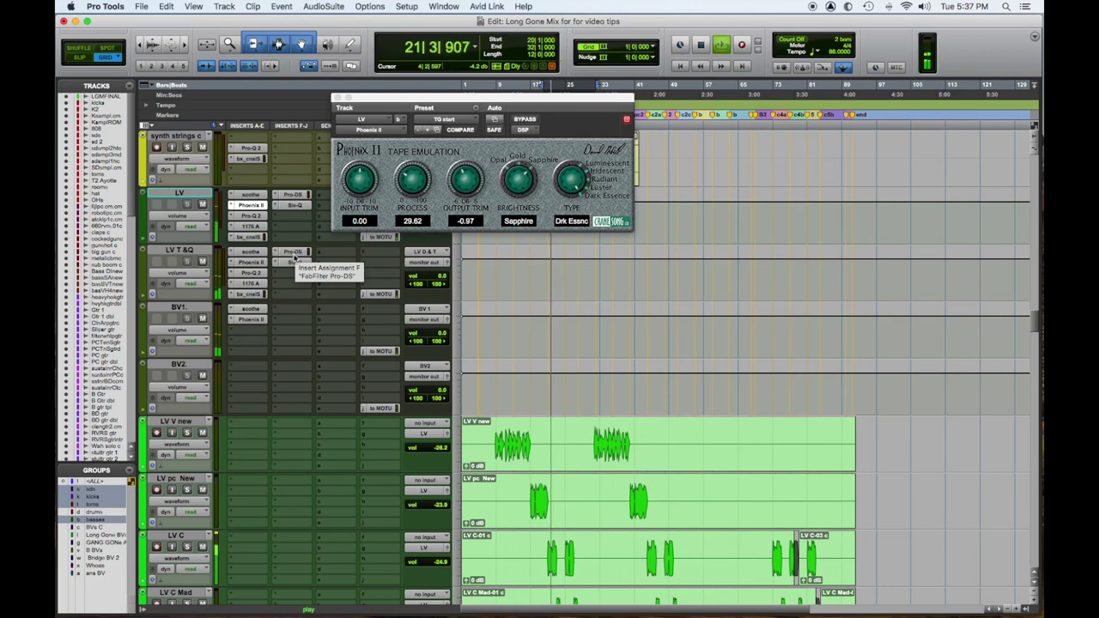
Insert the Waves CLA-3A after Phoenix II on the BV1. track and adjust its gain and peak reduction.
click(231, 335)
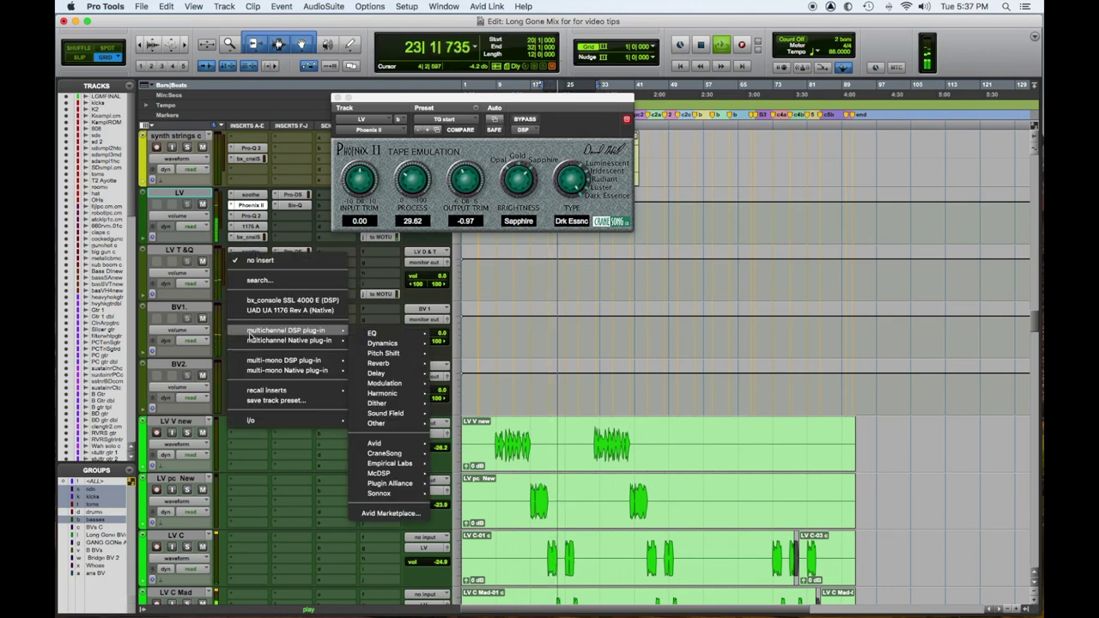
mouse_move(343, 344)
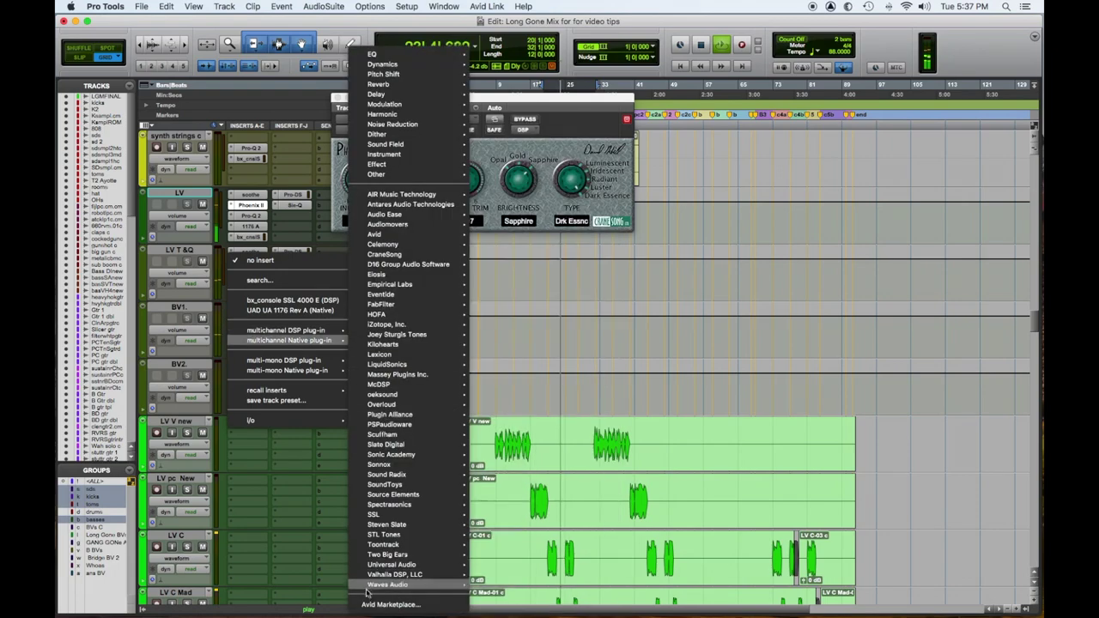
mouse_move(377, 588)
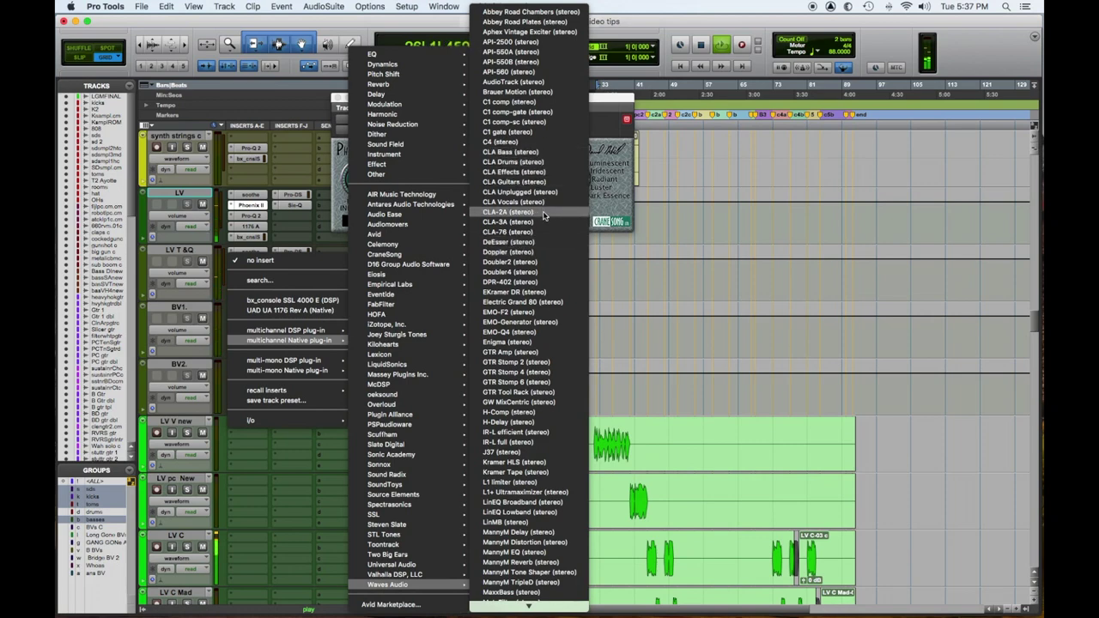
key(Escape)
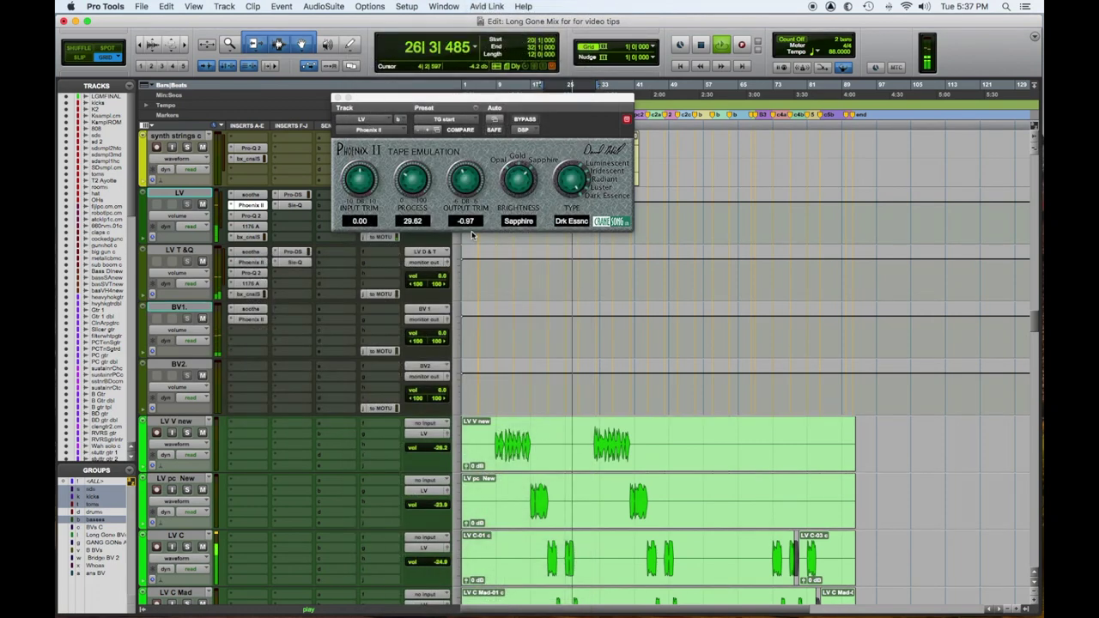
drag(375, 234, 376, 215)
mouse_move(594, 219)
mouse_down()
mouse_move(595, 183)
mouse_move(595, 225)
mouse_up()
drag(378, 219, 377, 213)
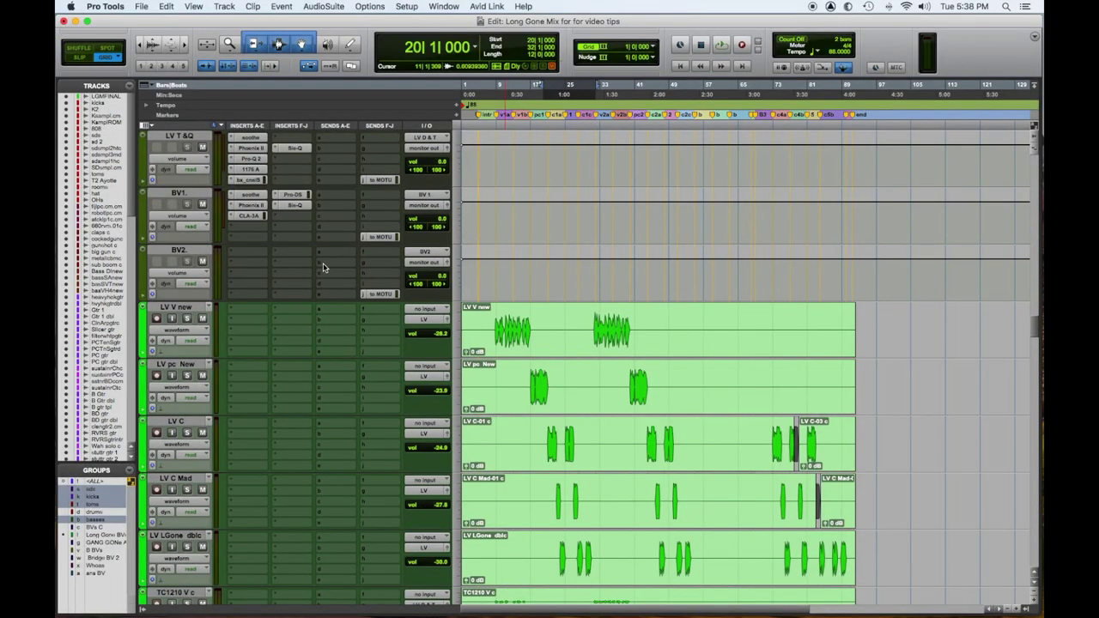
Copy Phoenix II to the BV2. track and adjust that track's 1176 input and output levels during playback.
key(space)
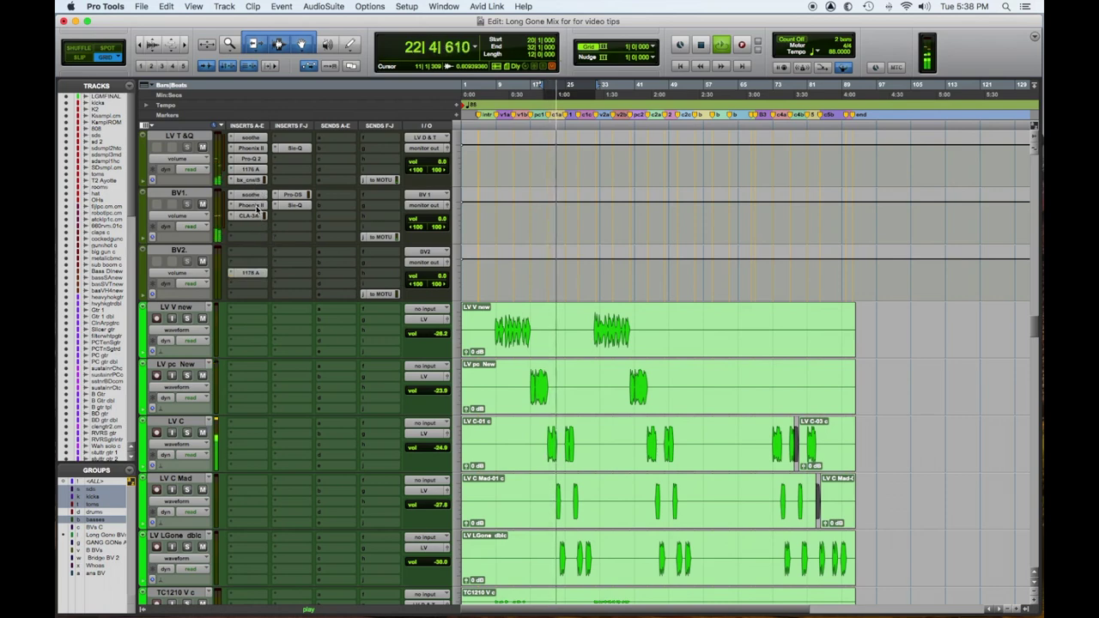
click(255, 264)
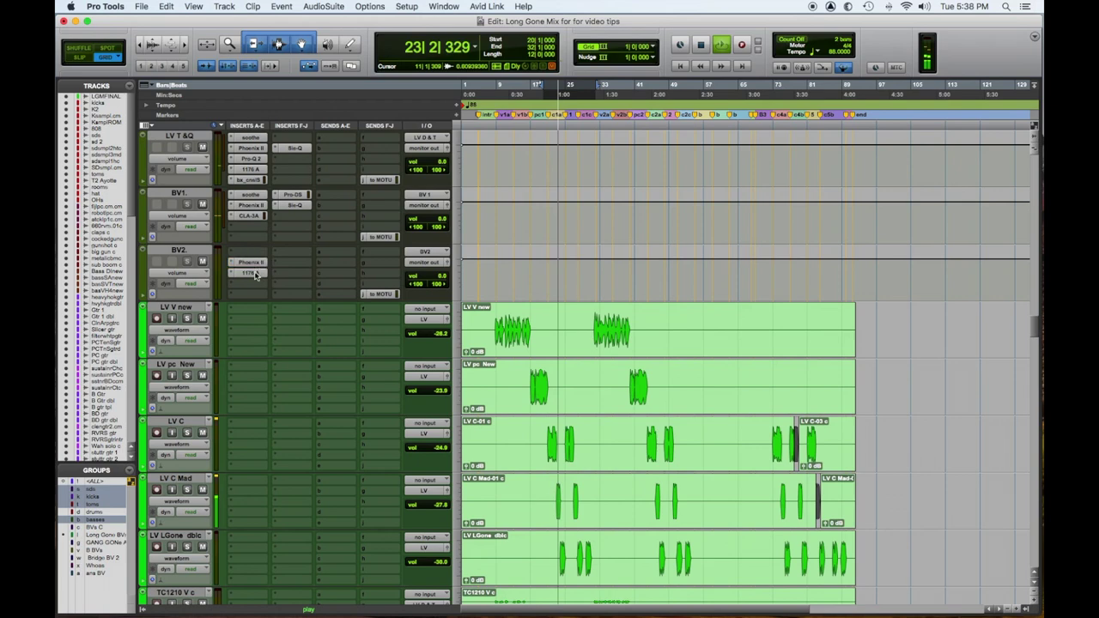
click(411, 182)
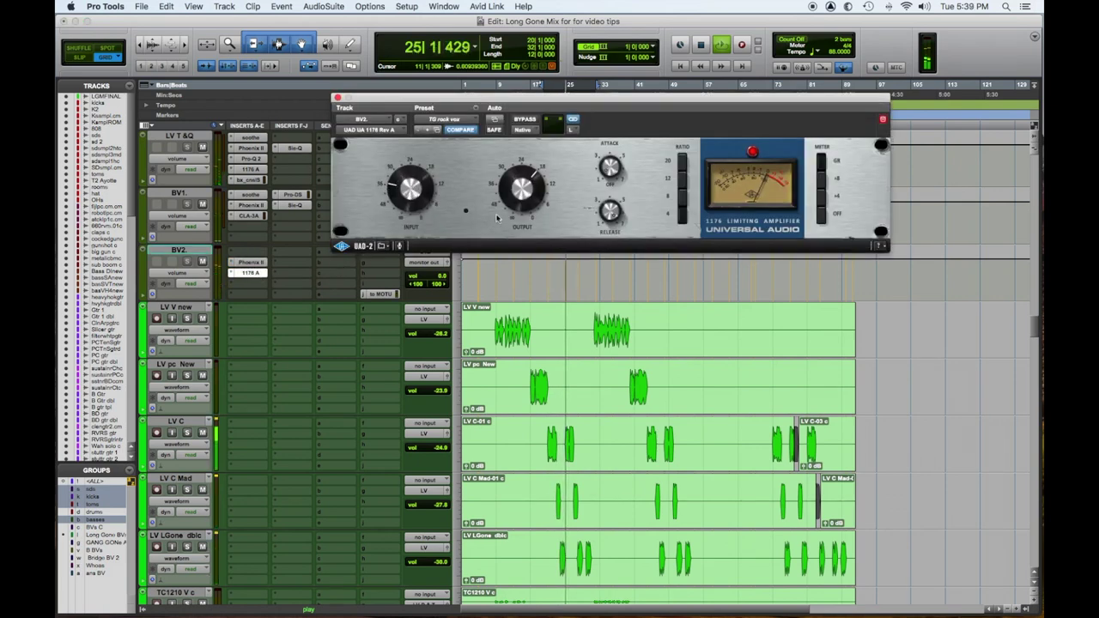
click(520, 194)
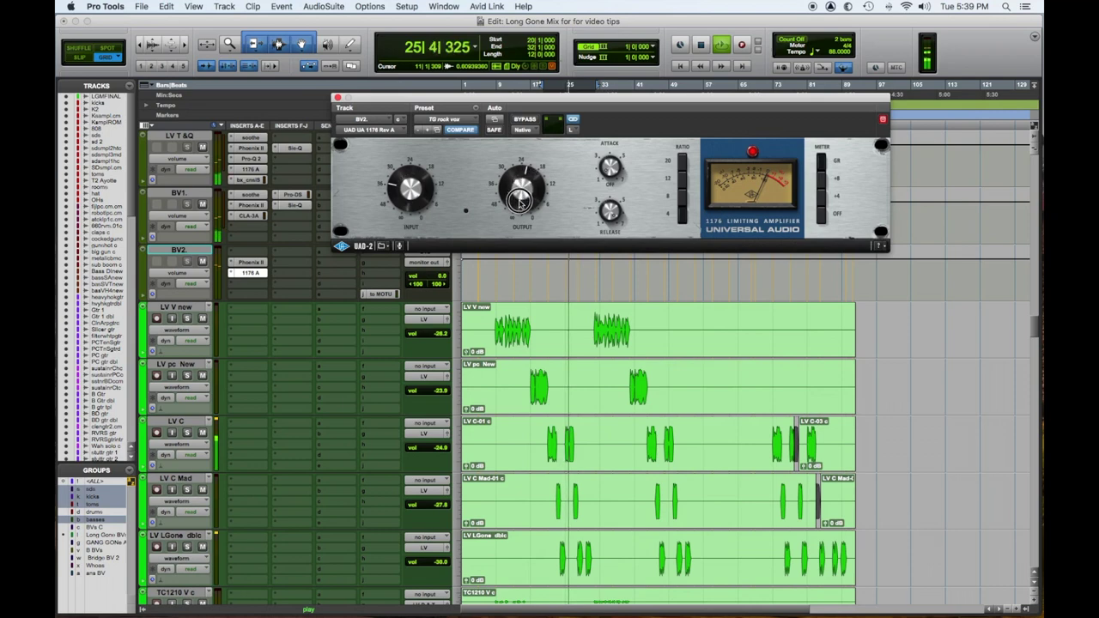
click(404, 196)
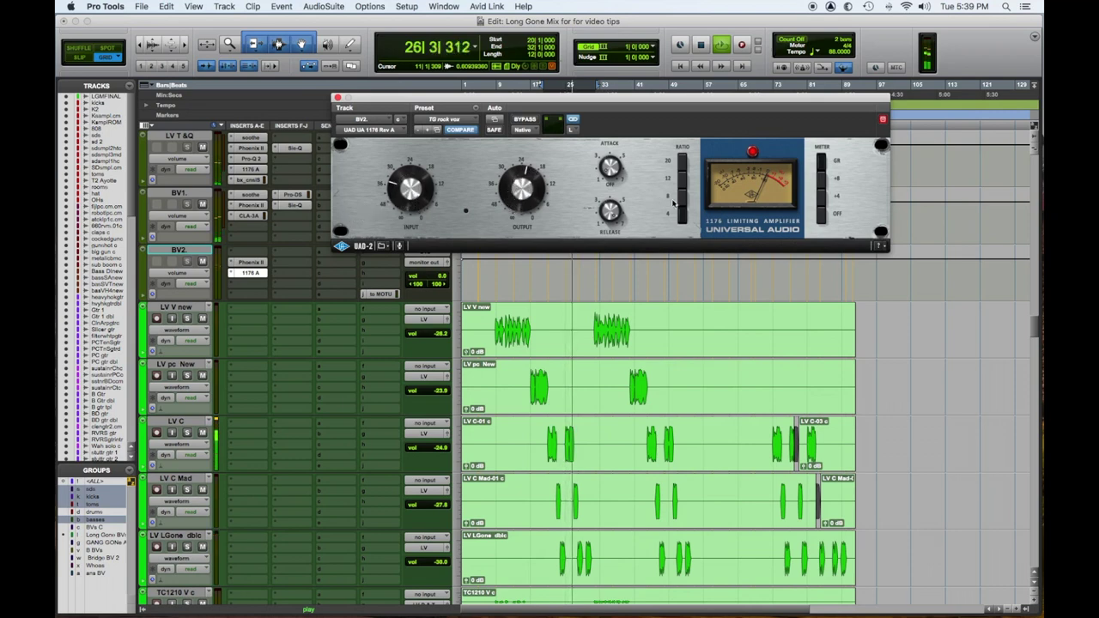
click(526, 195)
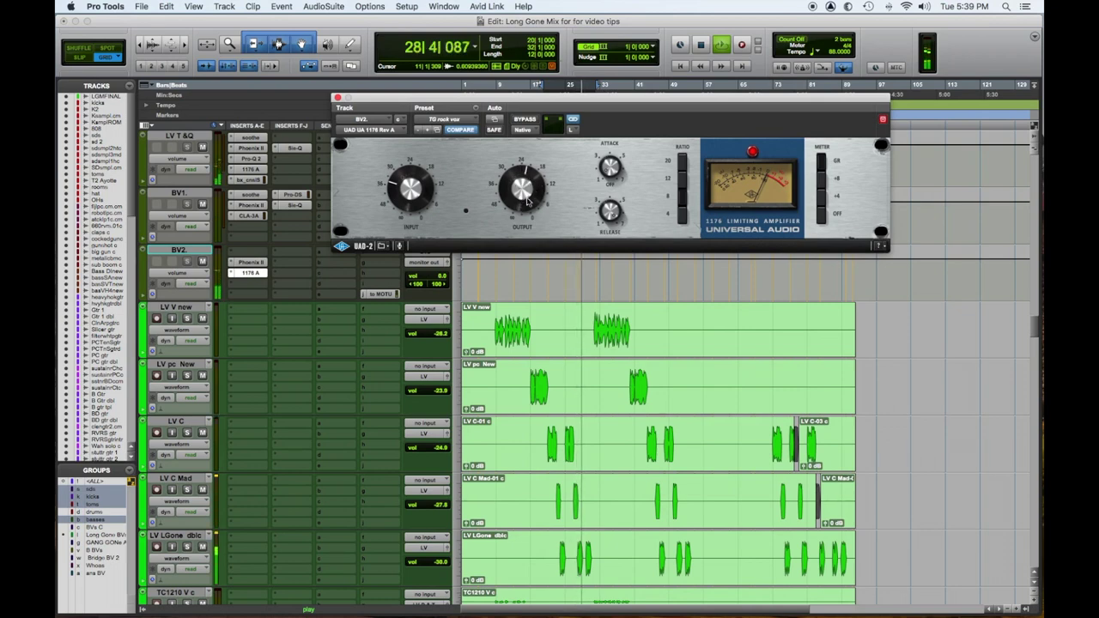
click(407, 185)
click(519, 192)
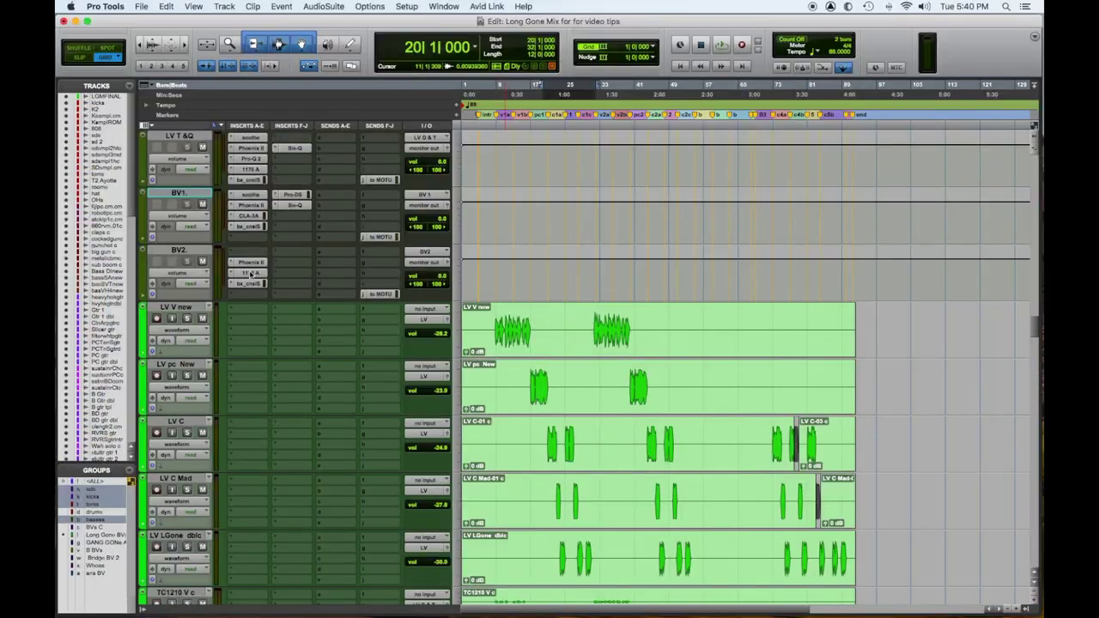
Inspect the 1176 settings on the BV2. track and the CLA-3A settings on the BV1. track, closing each plug-in window.
click(250, 274)
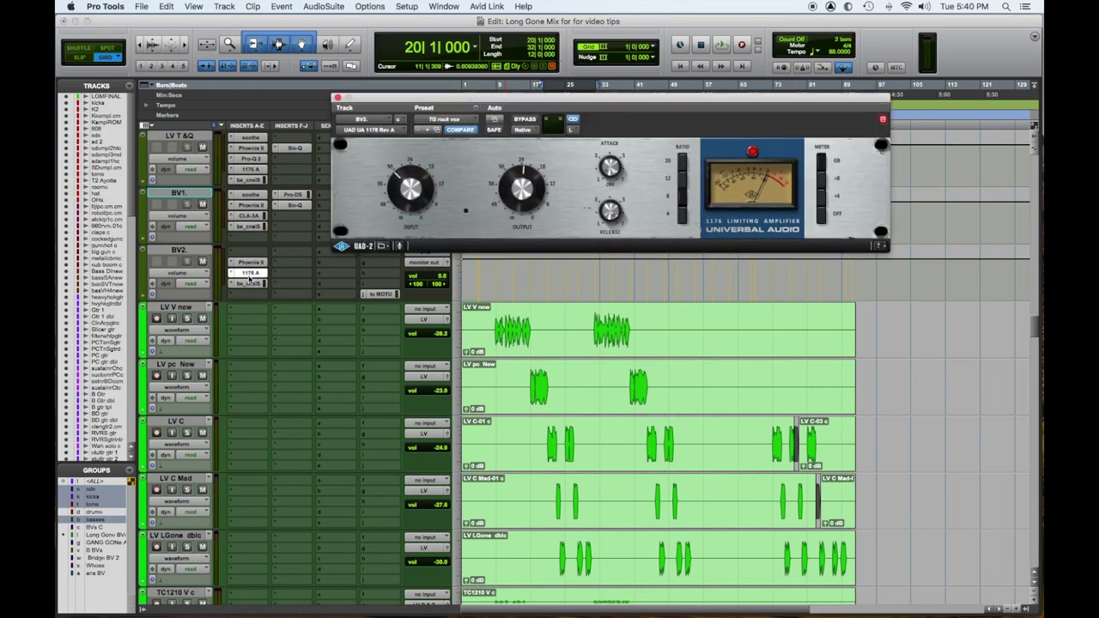
click(338, 98)
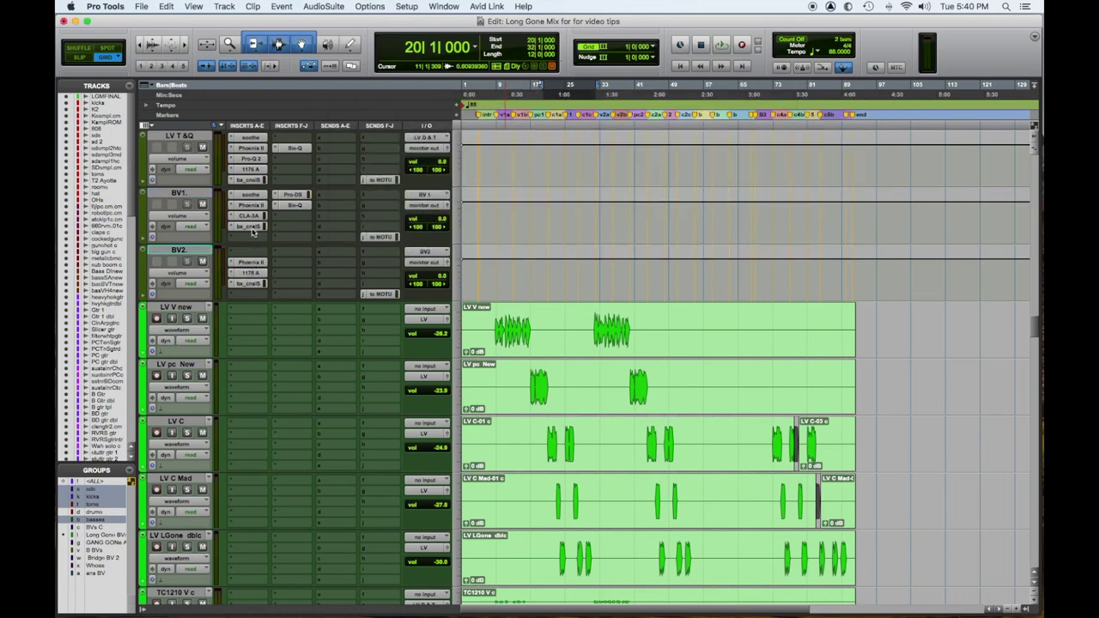
click(253, 216)
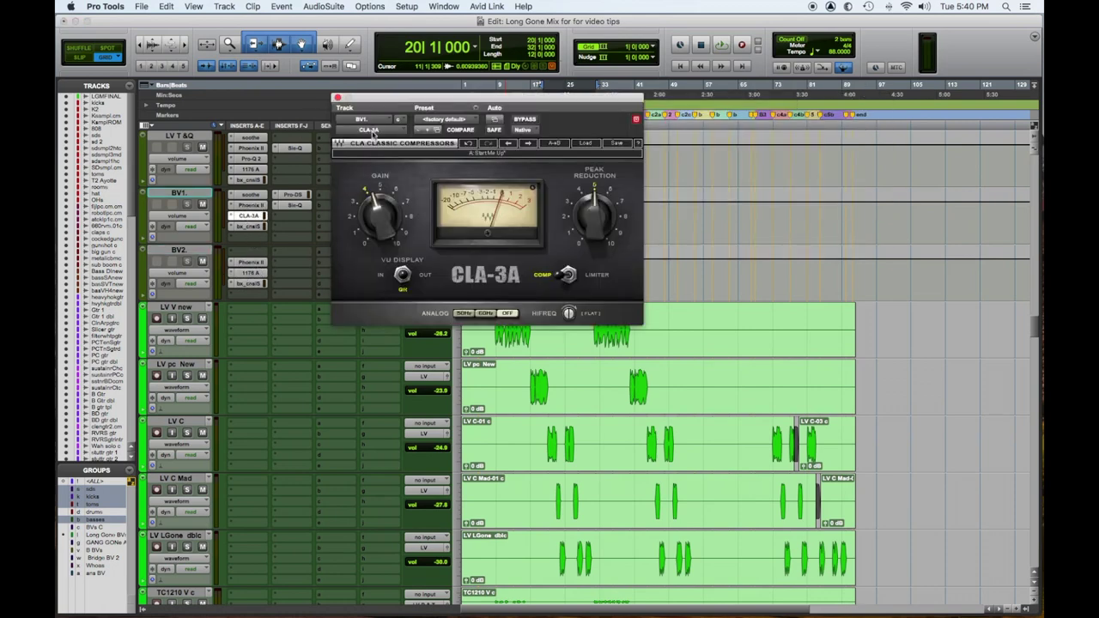
click(337, 98)
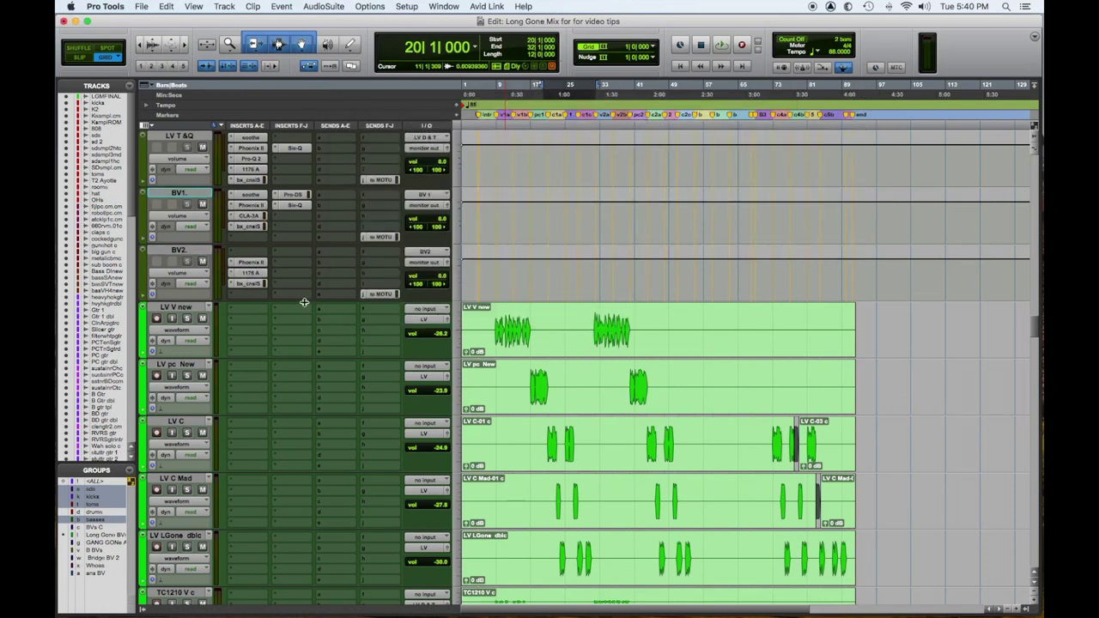
Insert FabFilter Saturn in the last A-E slot of the BV2. track and set its drive to about 44%.
click(240, 310)
mouse_move(301, 304)
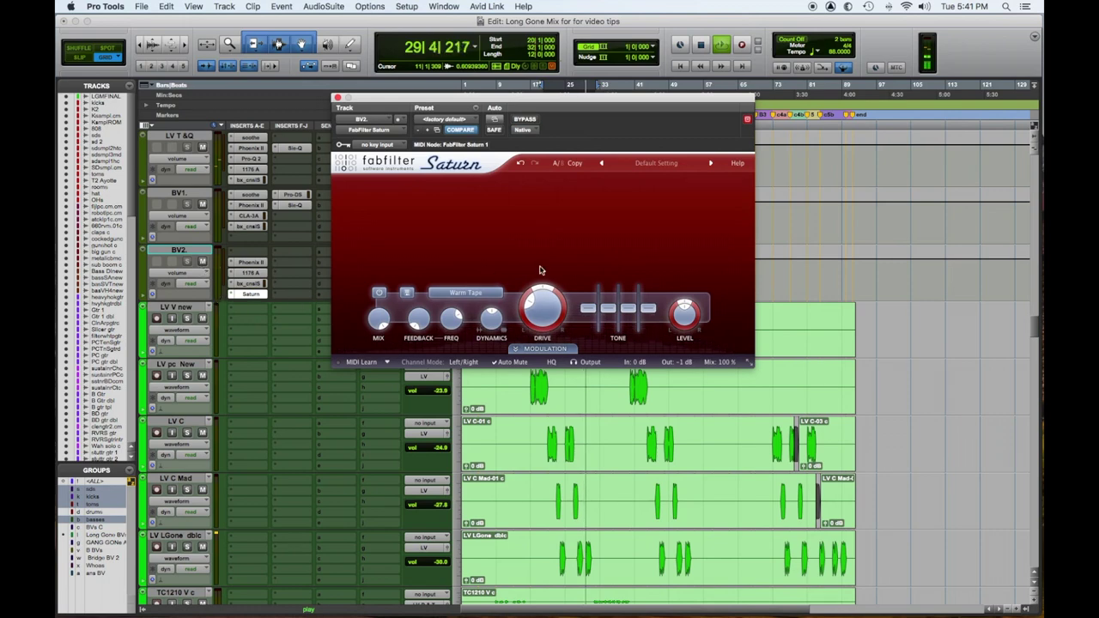
drag(556, 238, 541, 318)
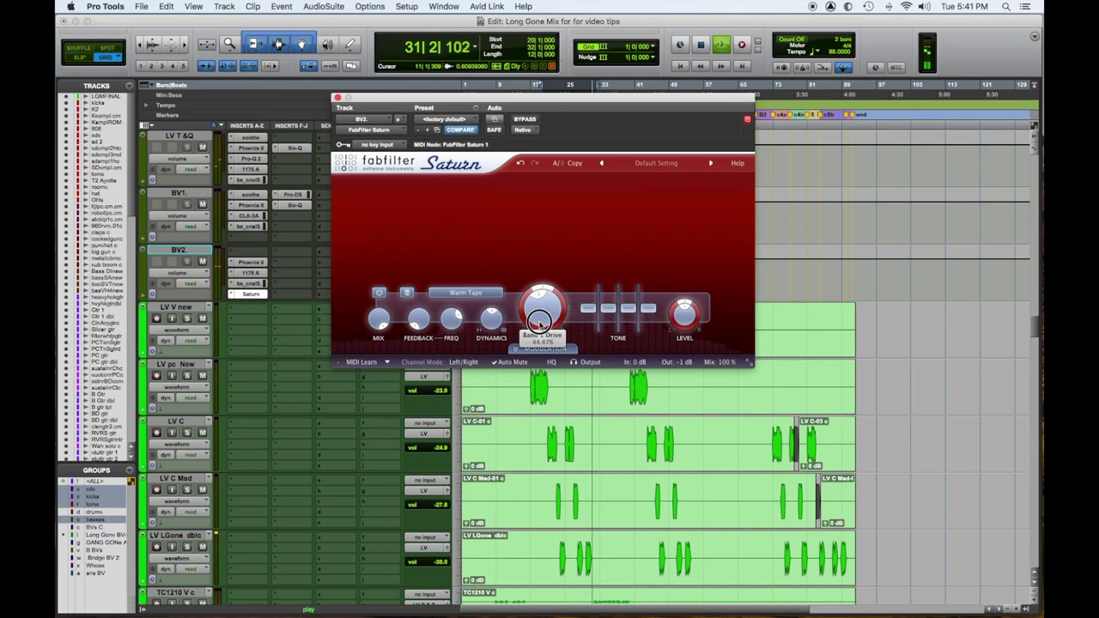